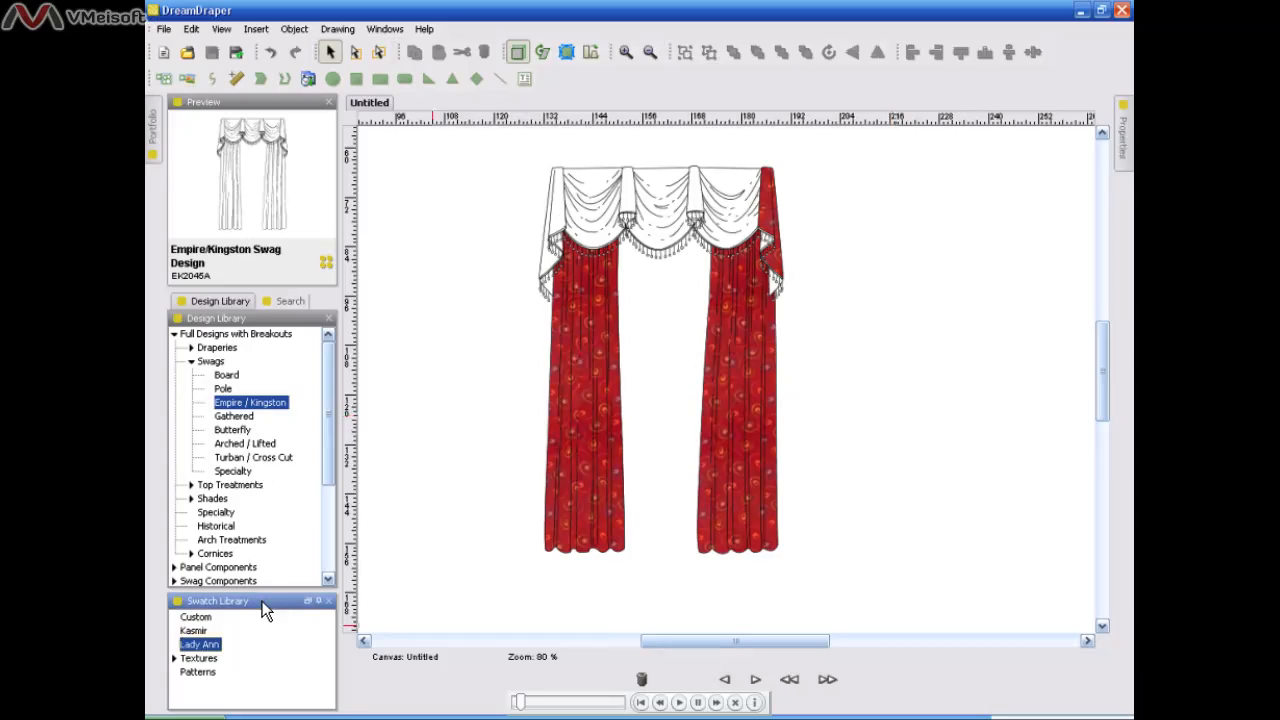
Step: Open the Custom category of the swatch library
click(206, 619)
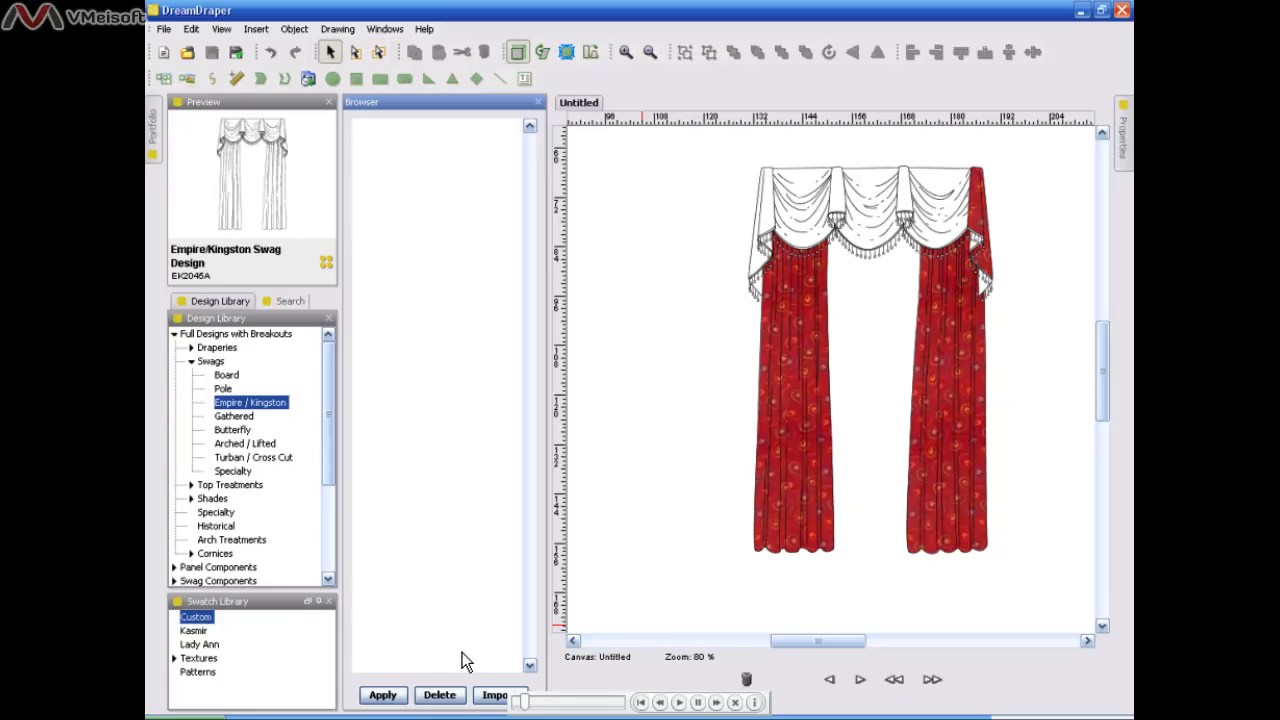
click(495, 695)
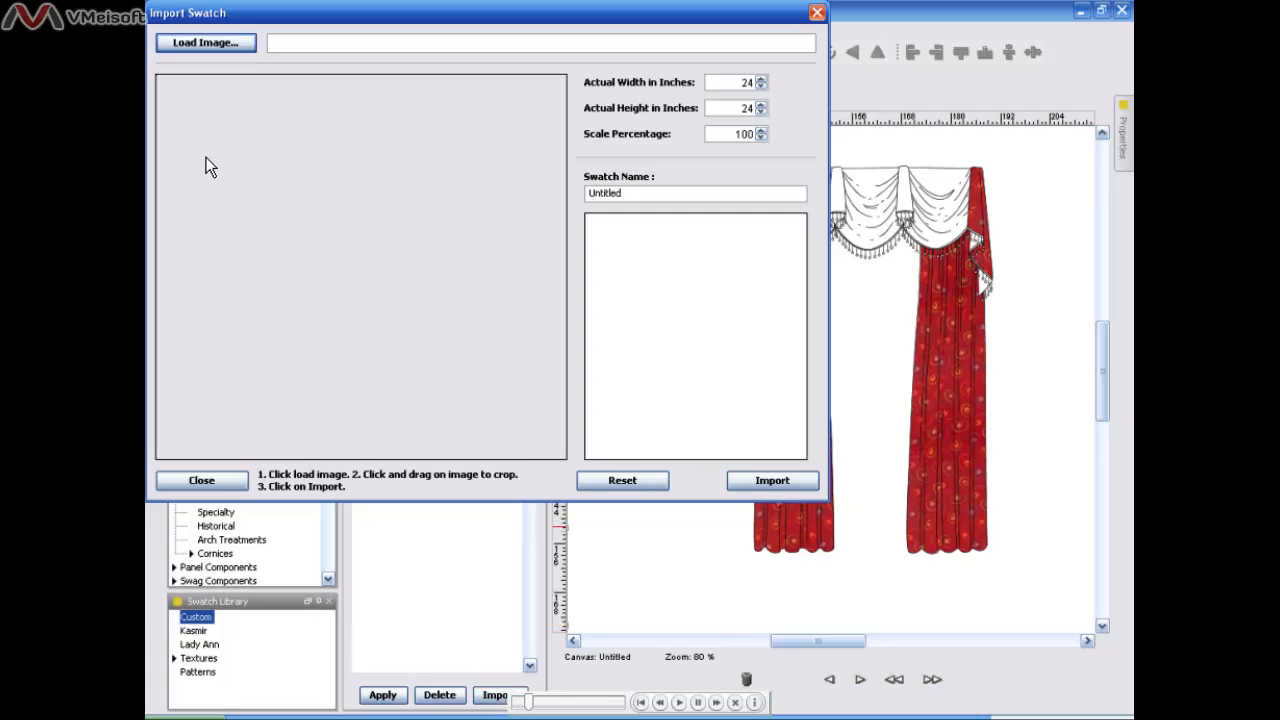
click(199, 44)
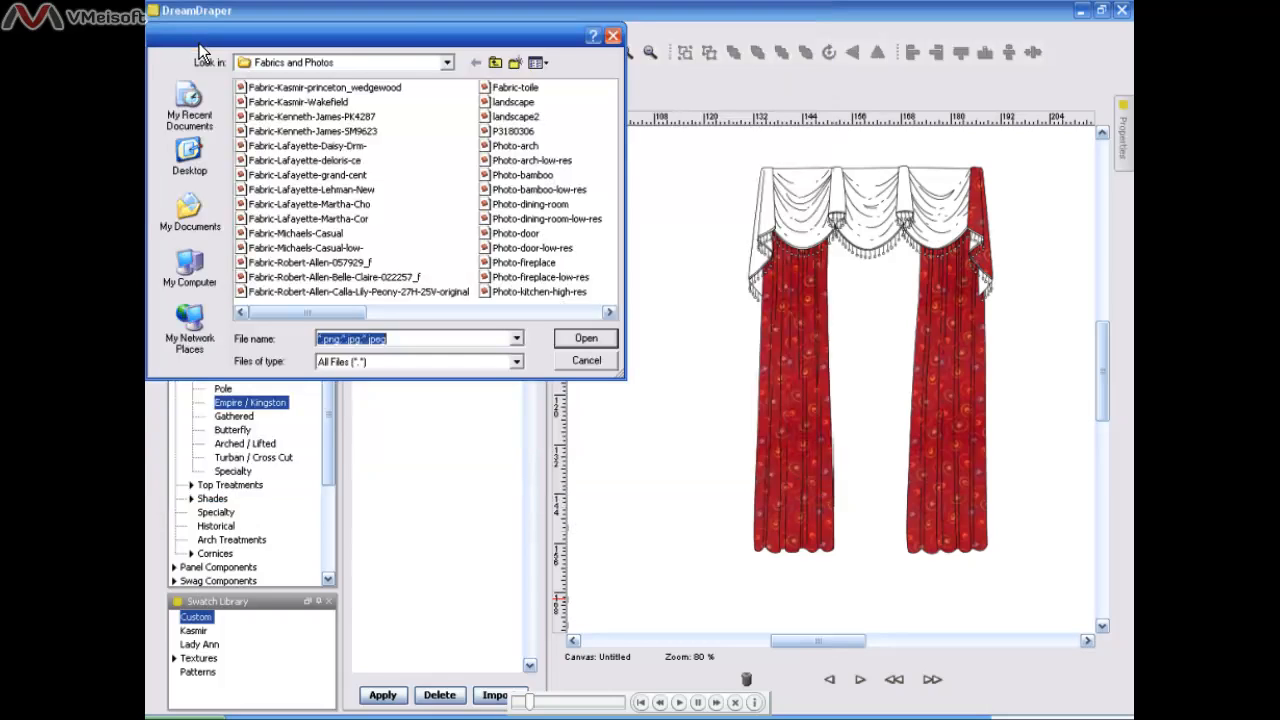
click(540, 62)
click(552, 84)
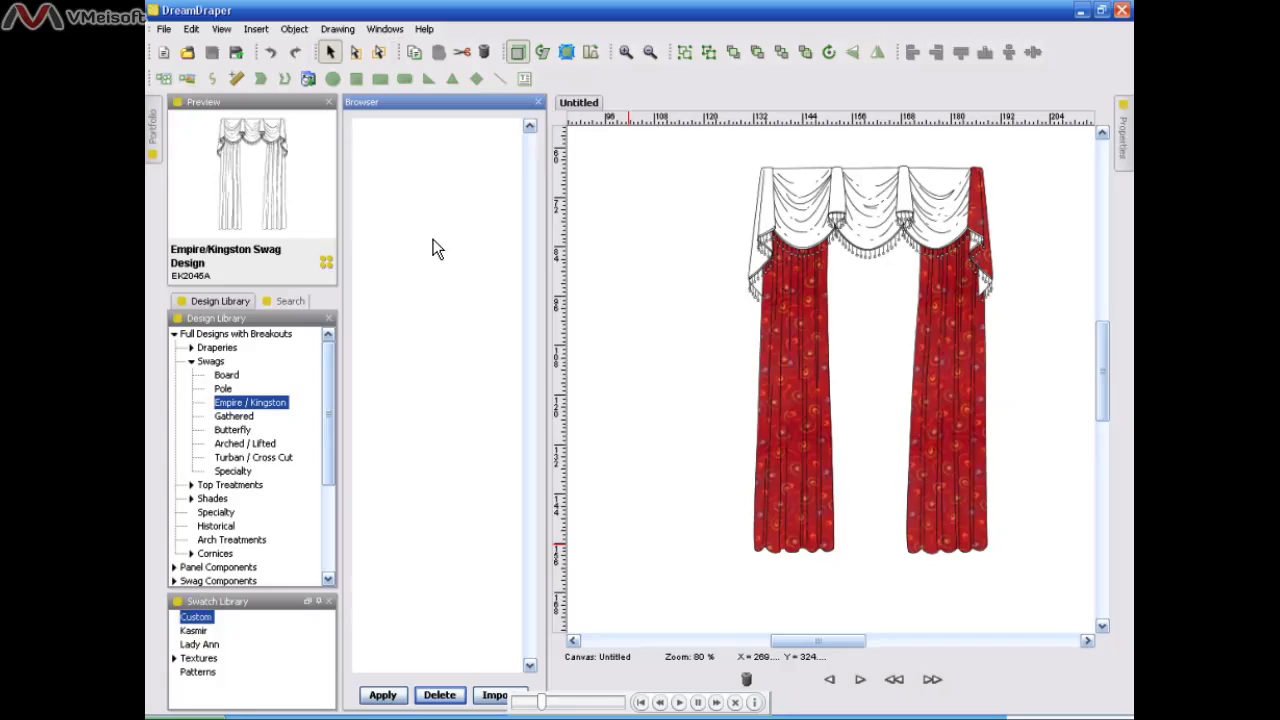
Step: Start importing a custom swatch and load the Fabric-Kasmir-princeton_wedgewood image, browsing the Fabric folder as thumbnails
click(505, 695)
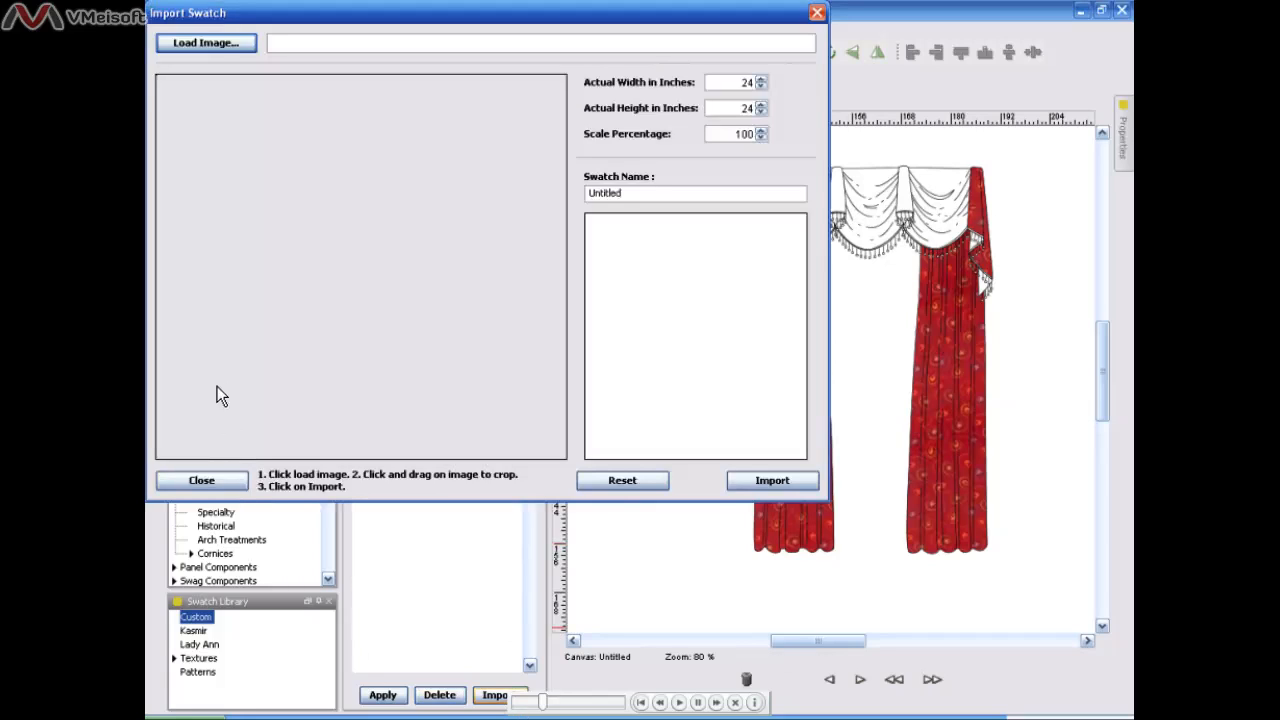
click(189, 46)
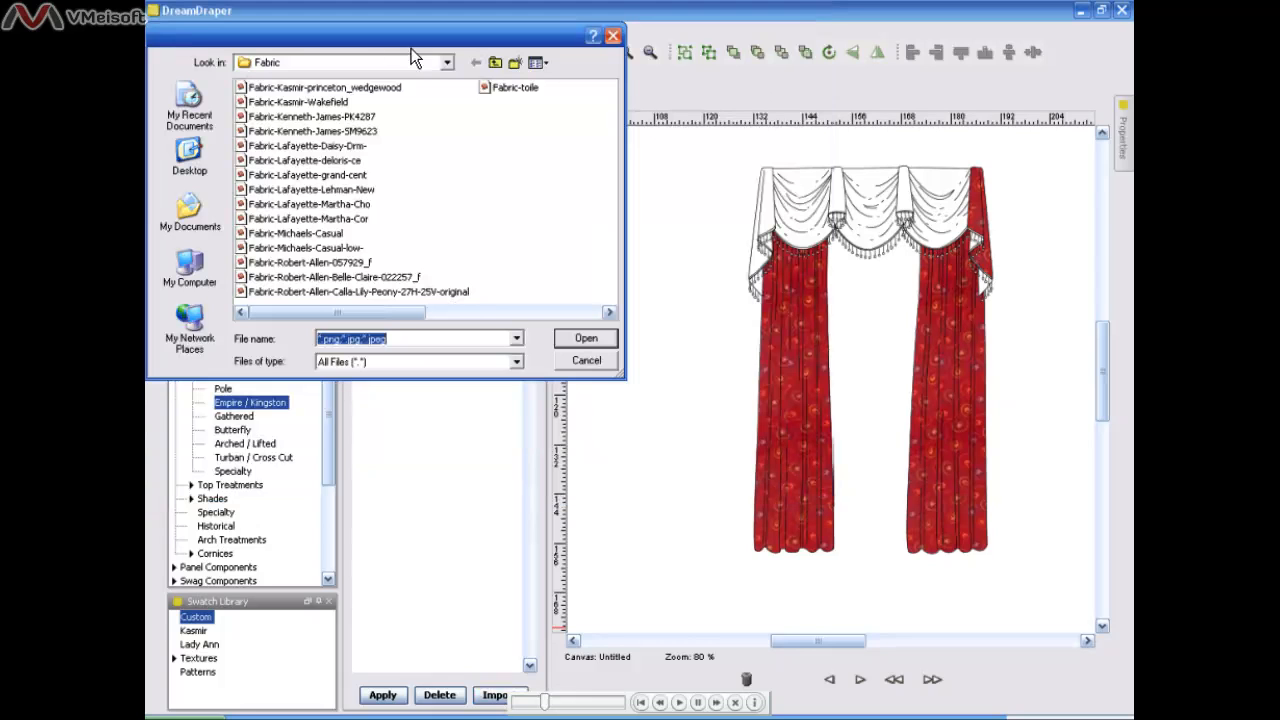
click(540, 62)
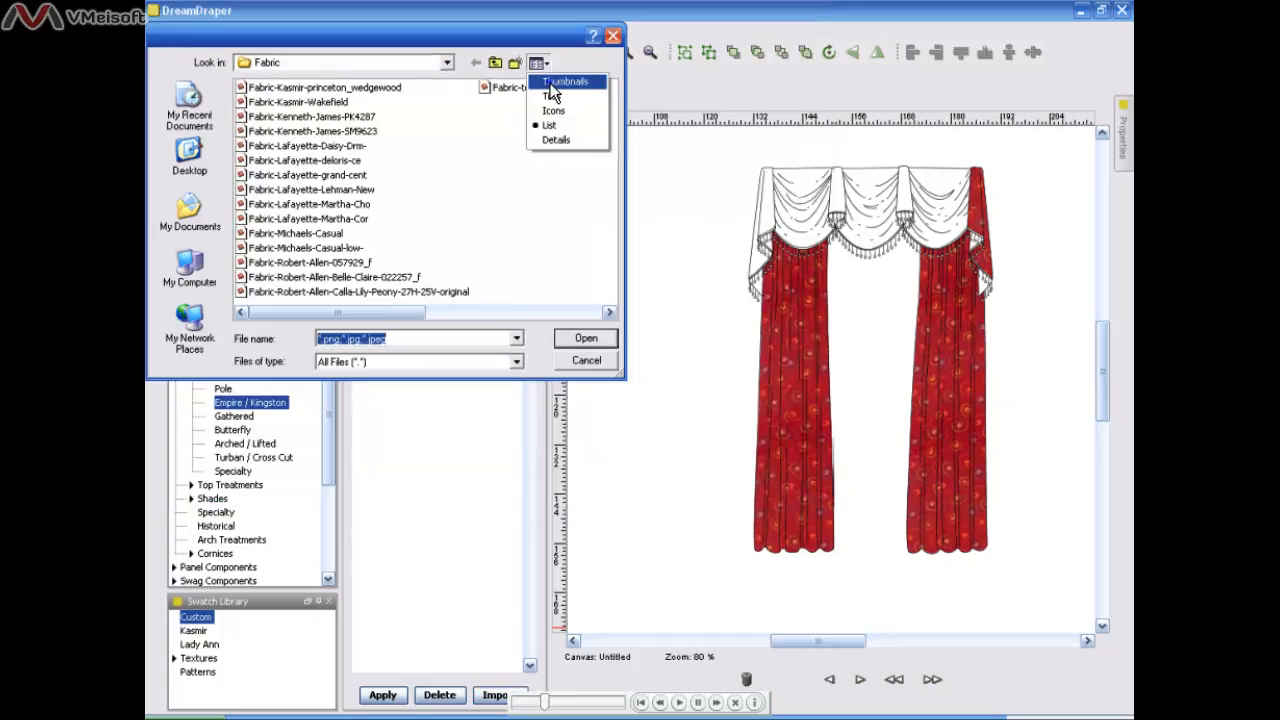
click(552, 83)
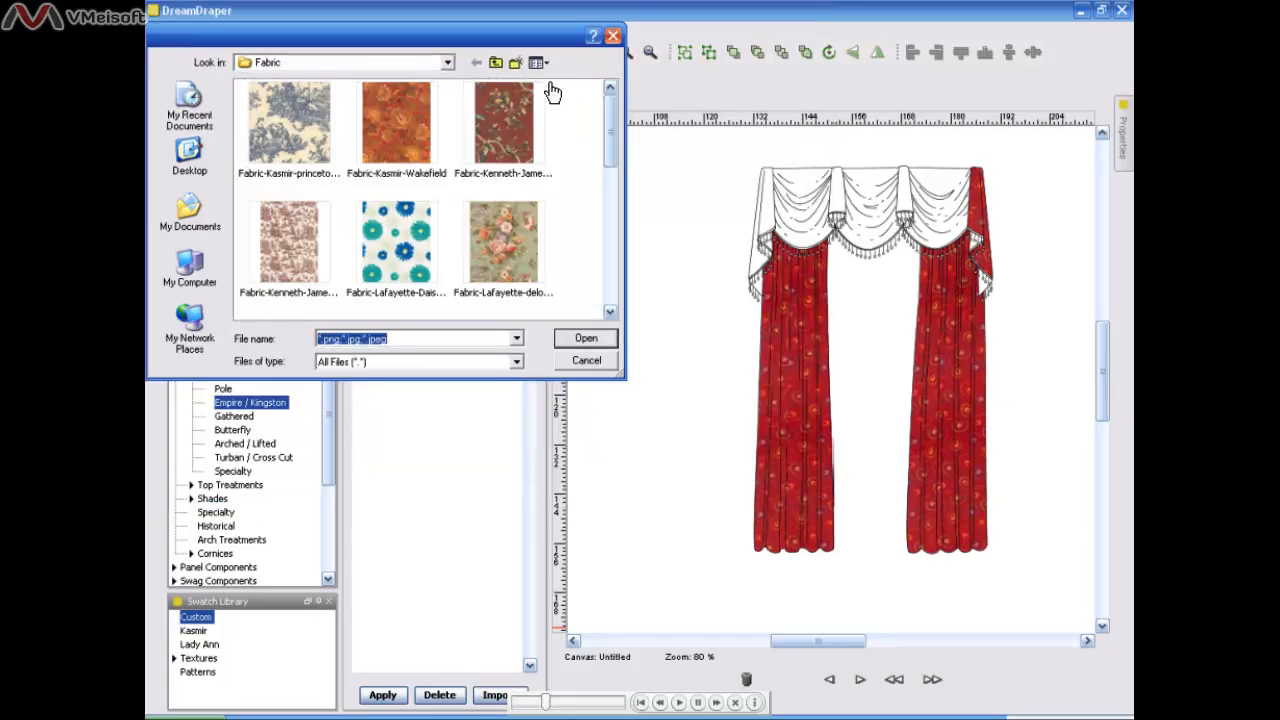
double_click(282, 130)
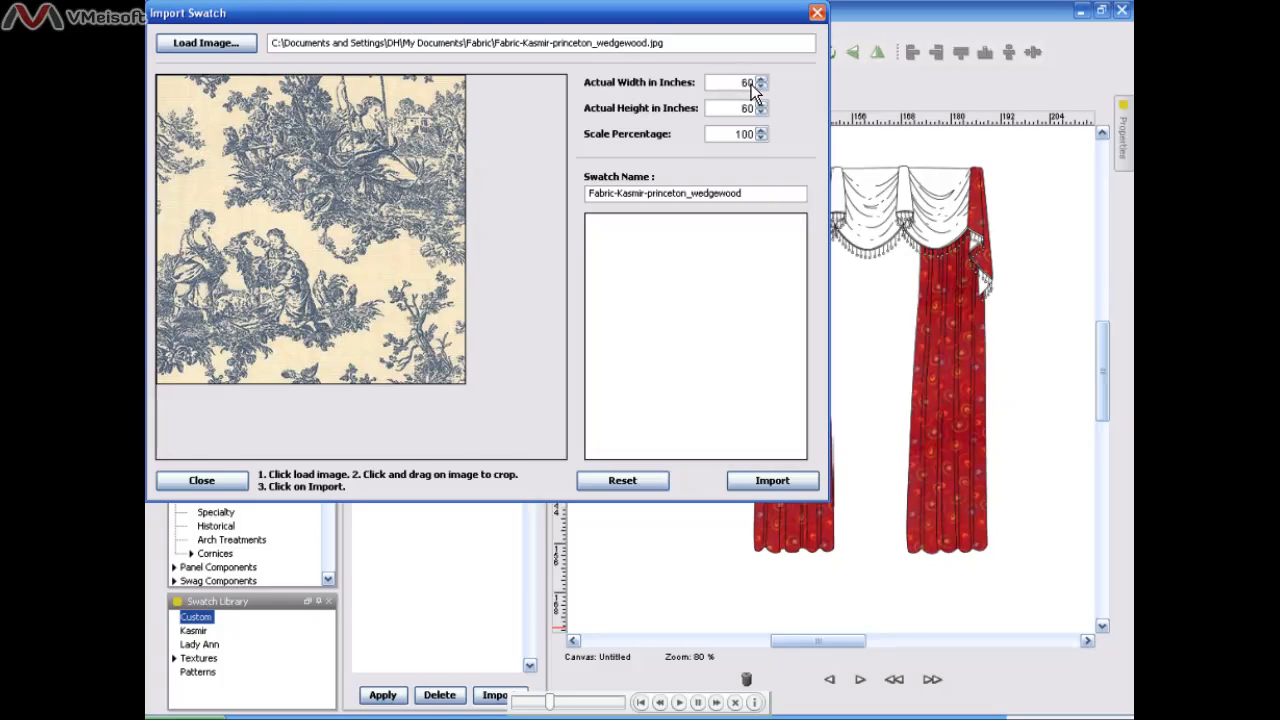
Step: Set the Kasmir swatch's actual width to 13.5 inches and import it into the custom swatches
double_click(748, 83)
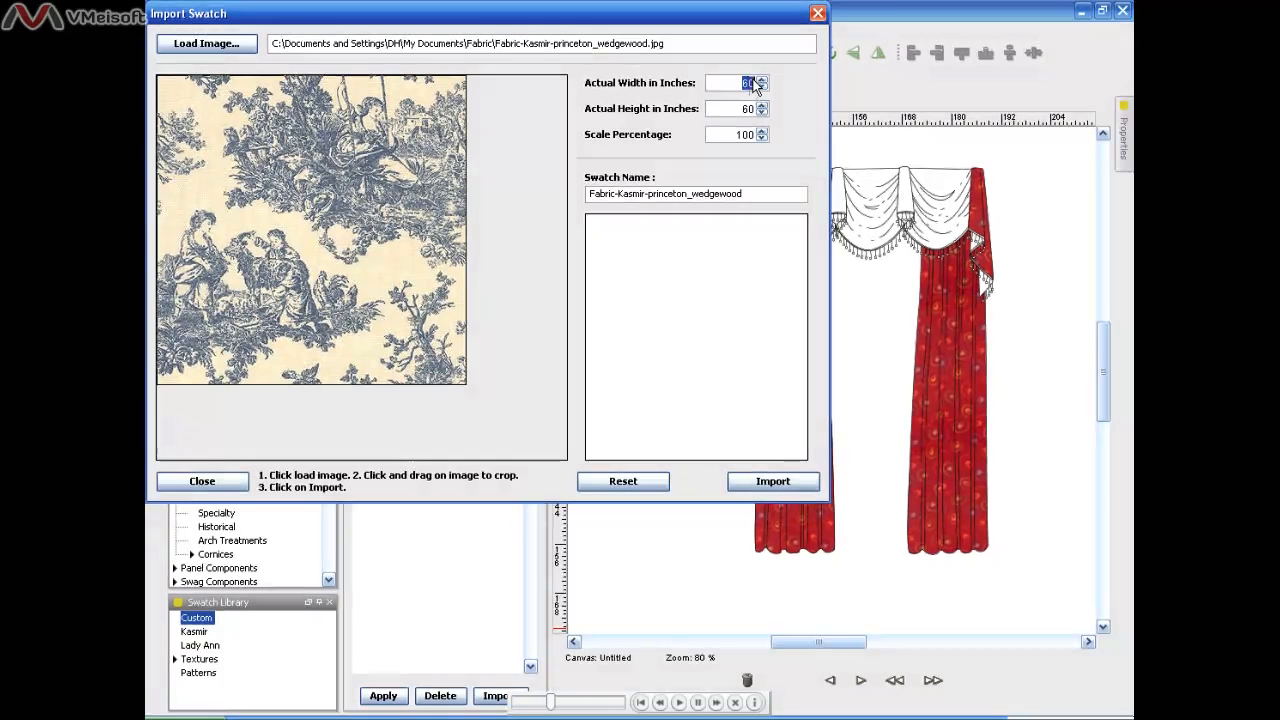
text(13.5)
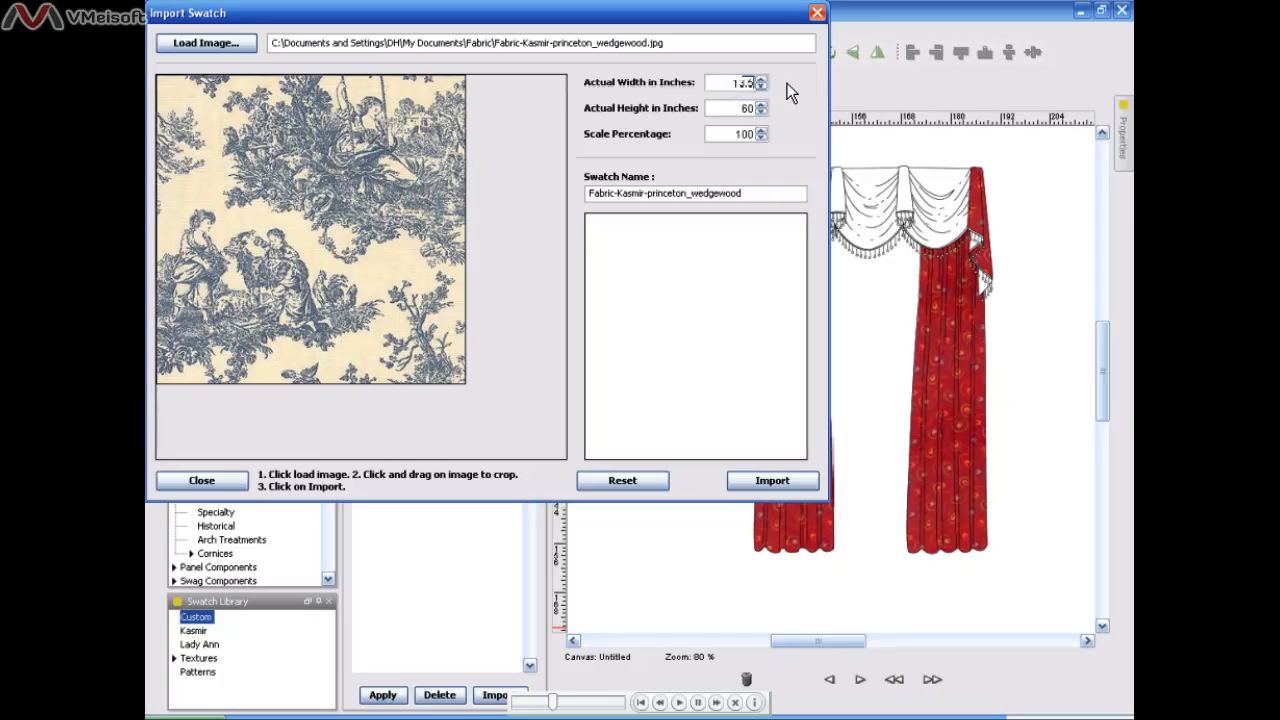
key(Return)
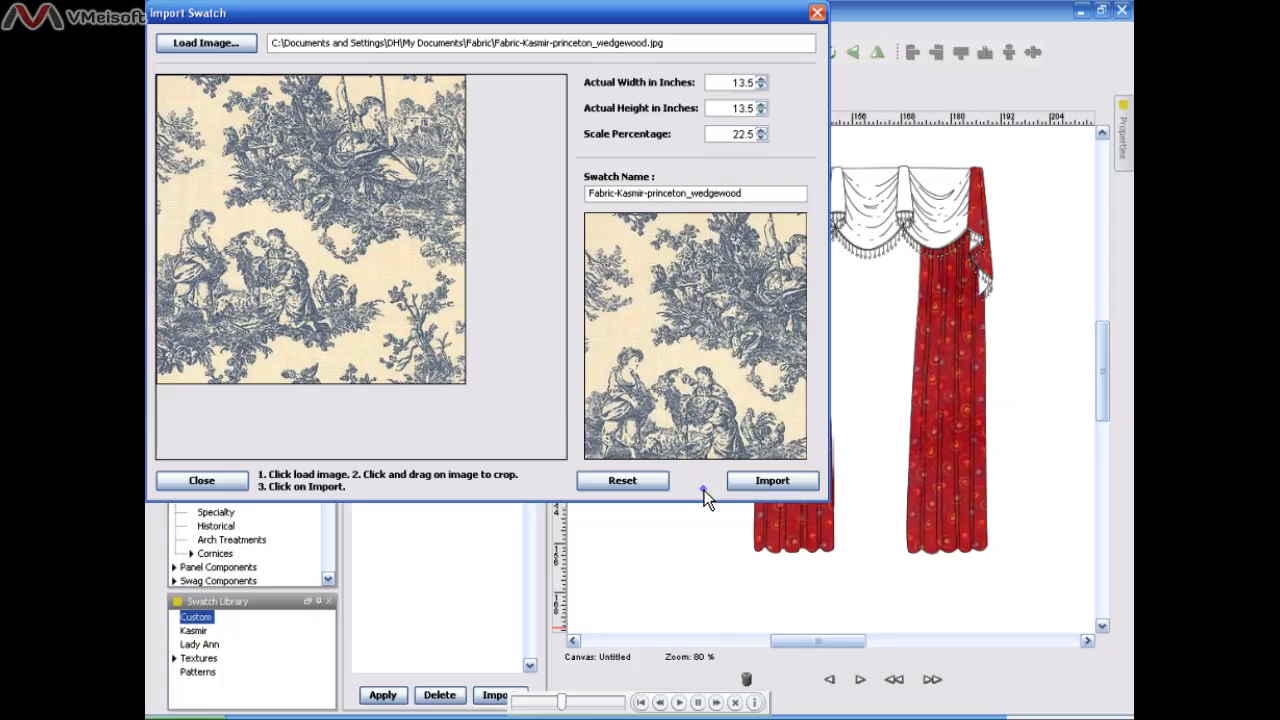
click(797, 484)
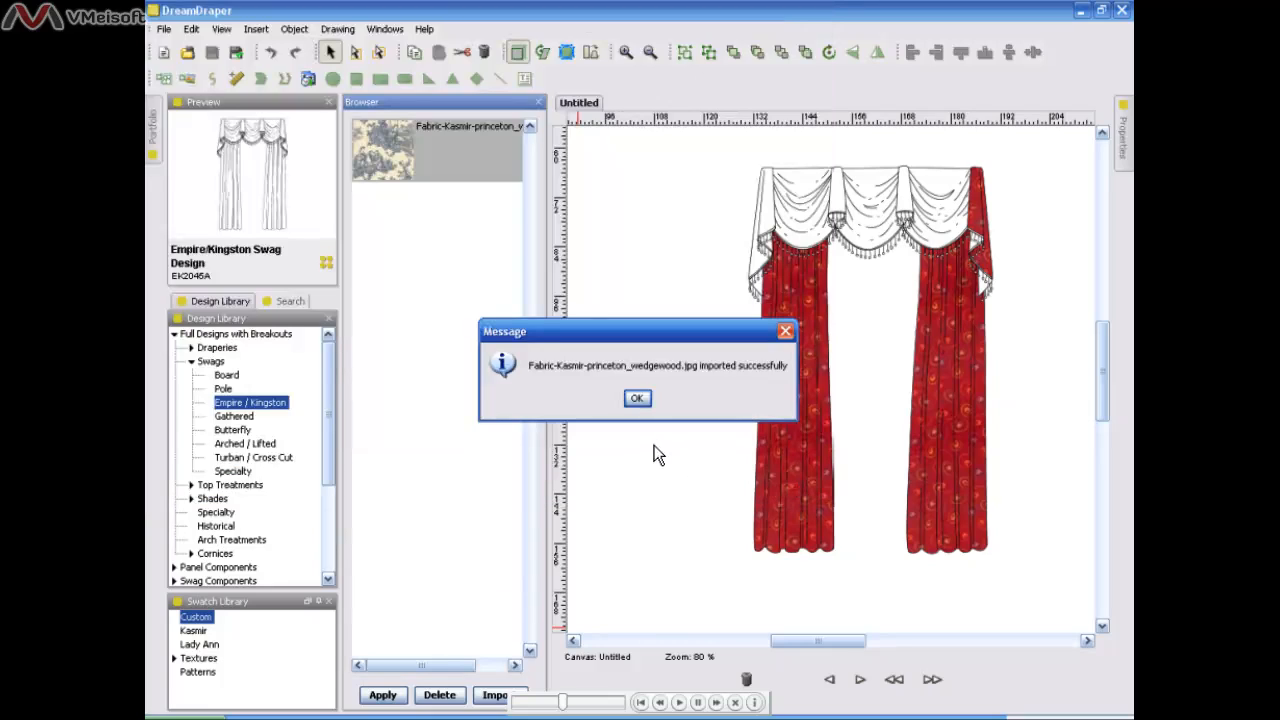
click(640, 405)
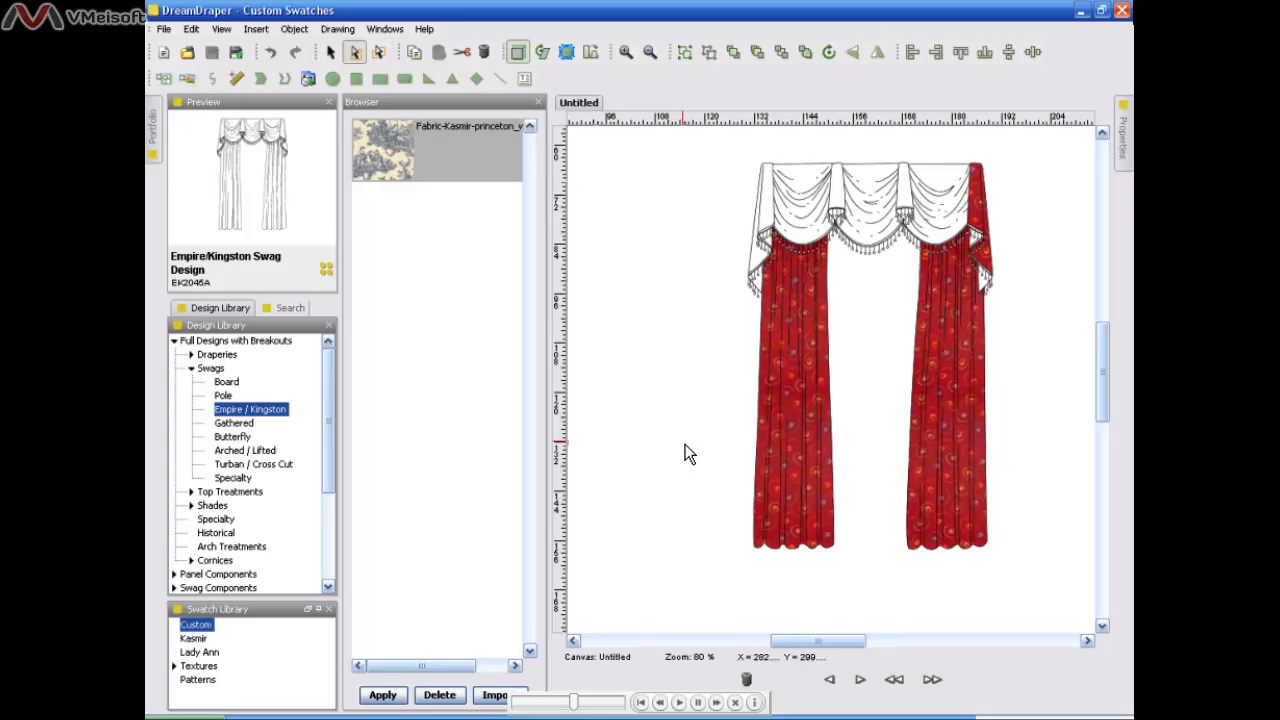
Step: Apply the Fabric-Kasmir-princeton_wedgewood swatch to the left drapery panel
click(833, 520)
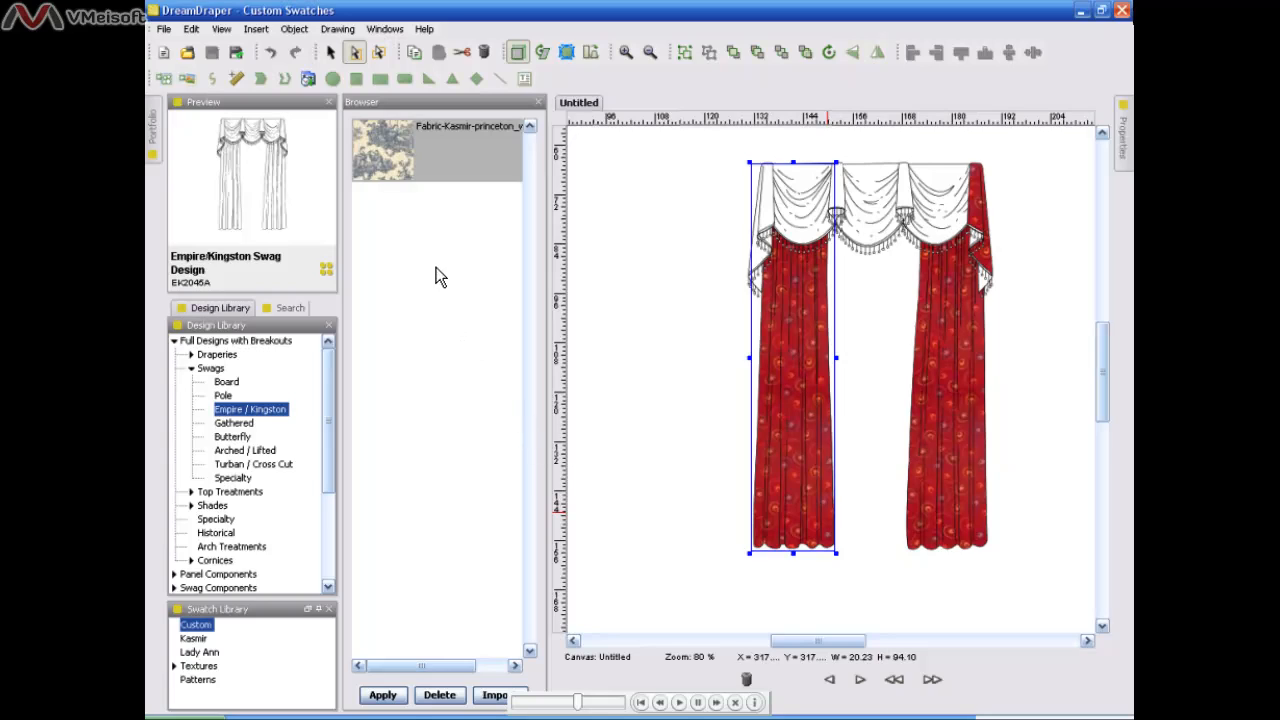
click(426, 162)
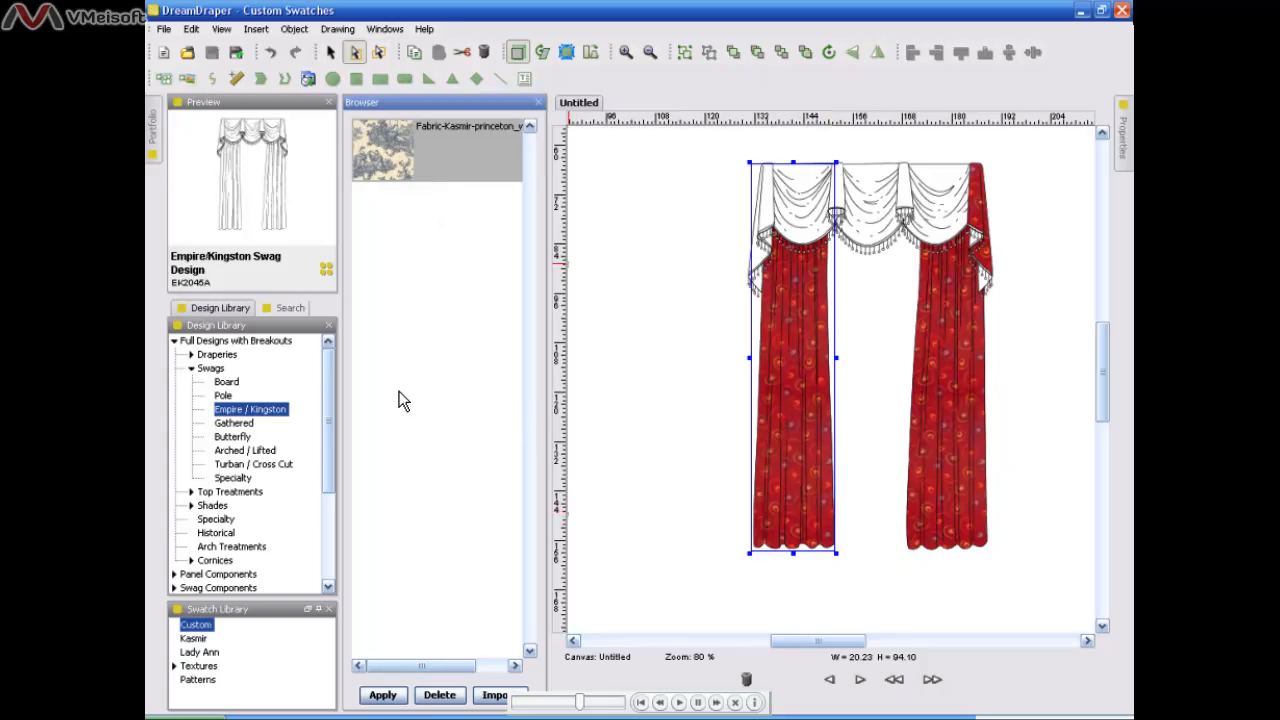
click(375, 695)
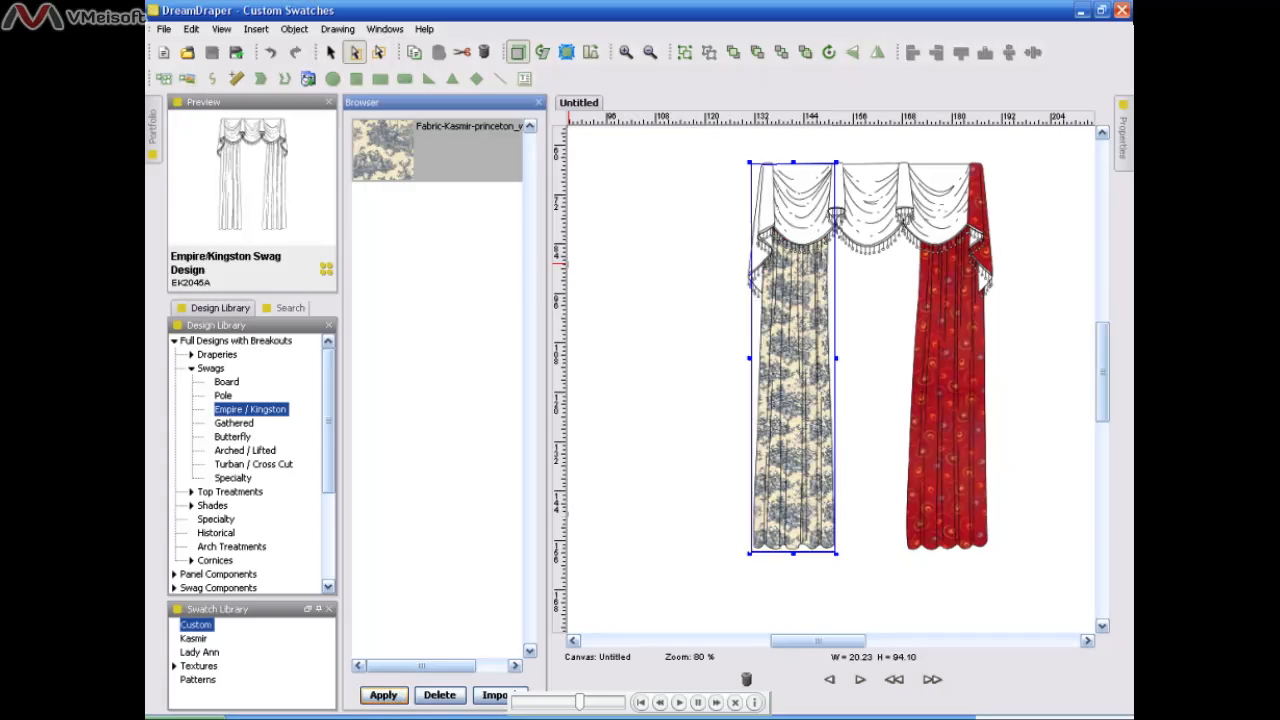
click(631, 617)
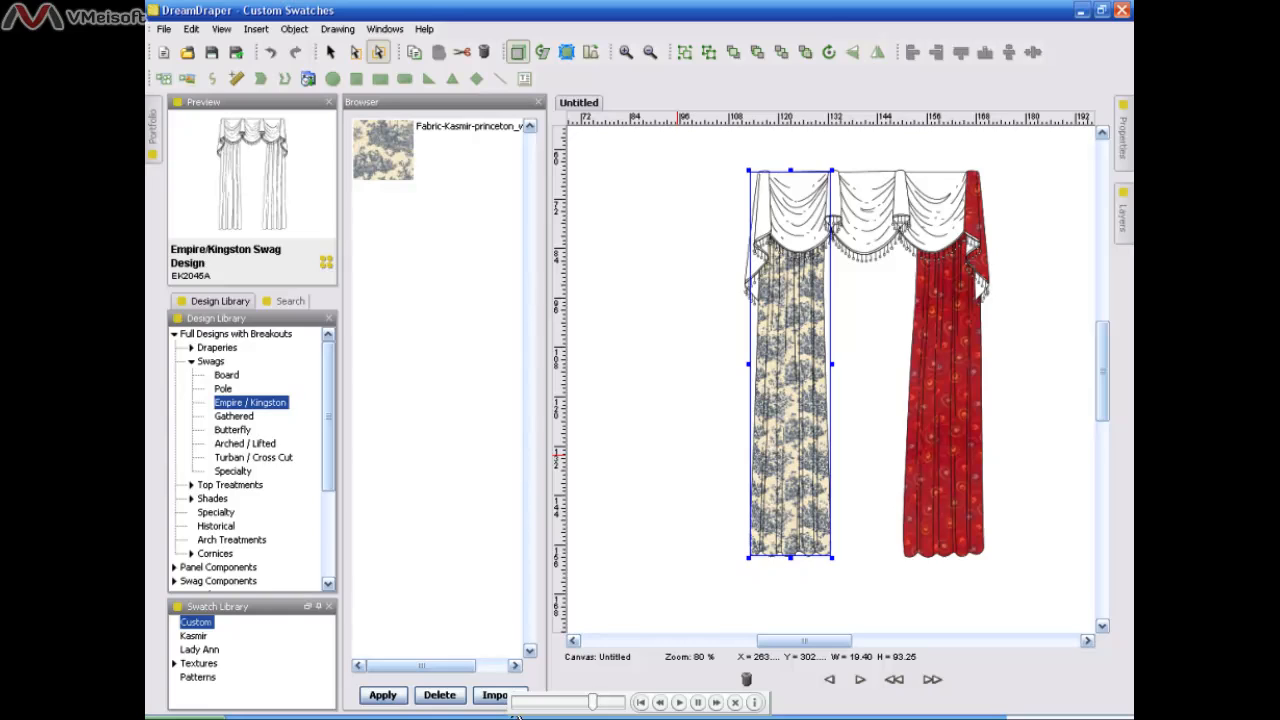
Step: Start another swatch import and load the Fabric-Robert-Allen-Belle-Claire-022257_f image, browsing the Fabric folder as thumbnails
click(512, 700)
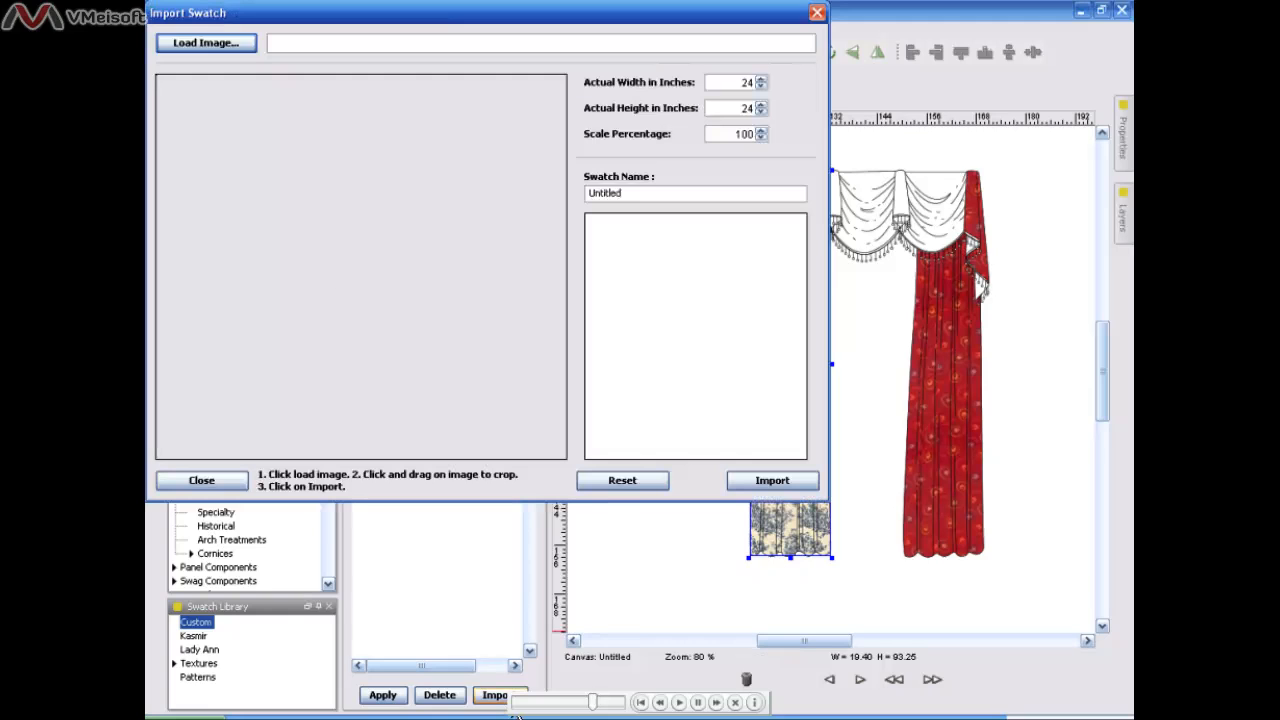
click(212, 45)
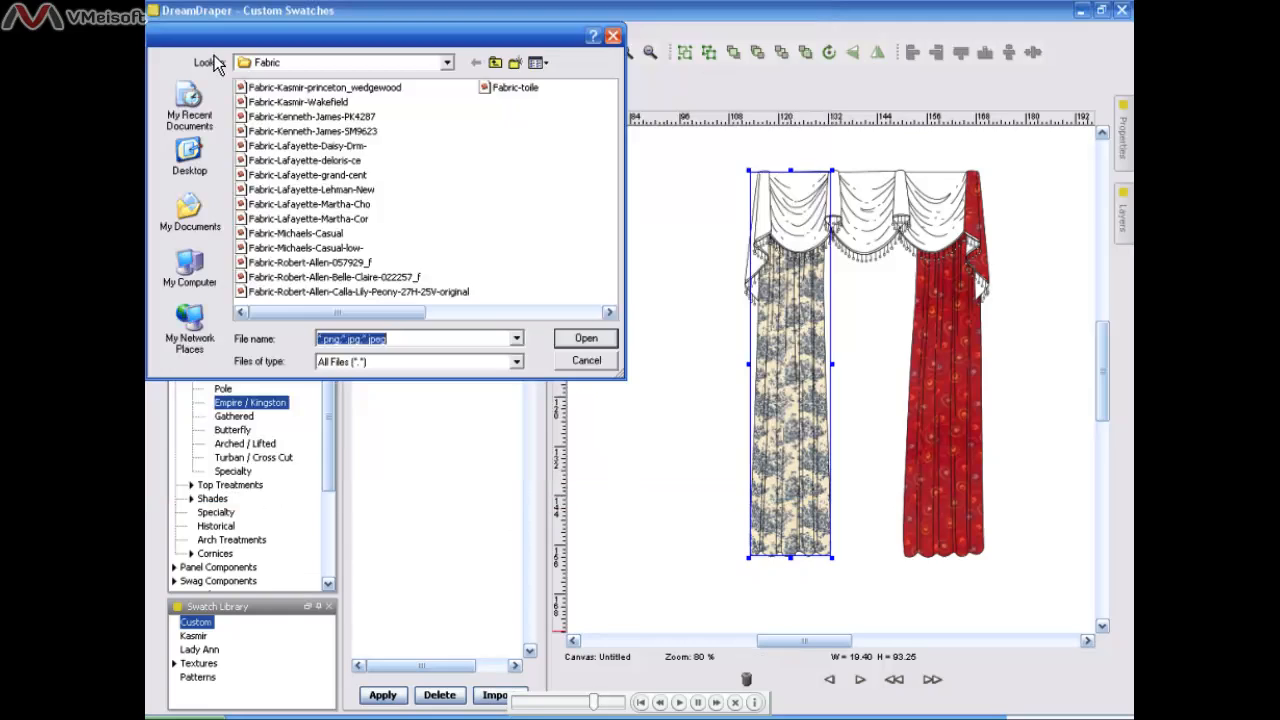
click(540, 63)
click(550, 84)
drag(611, 135, 605, 252)
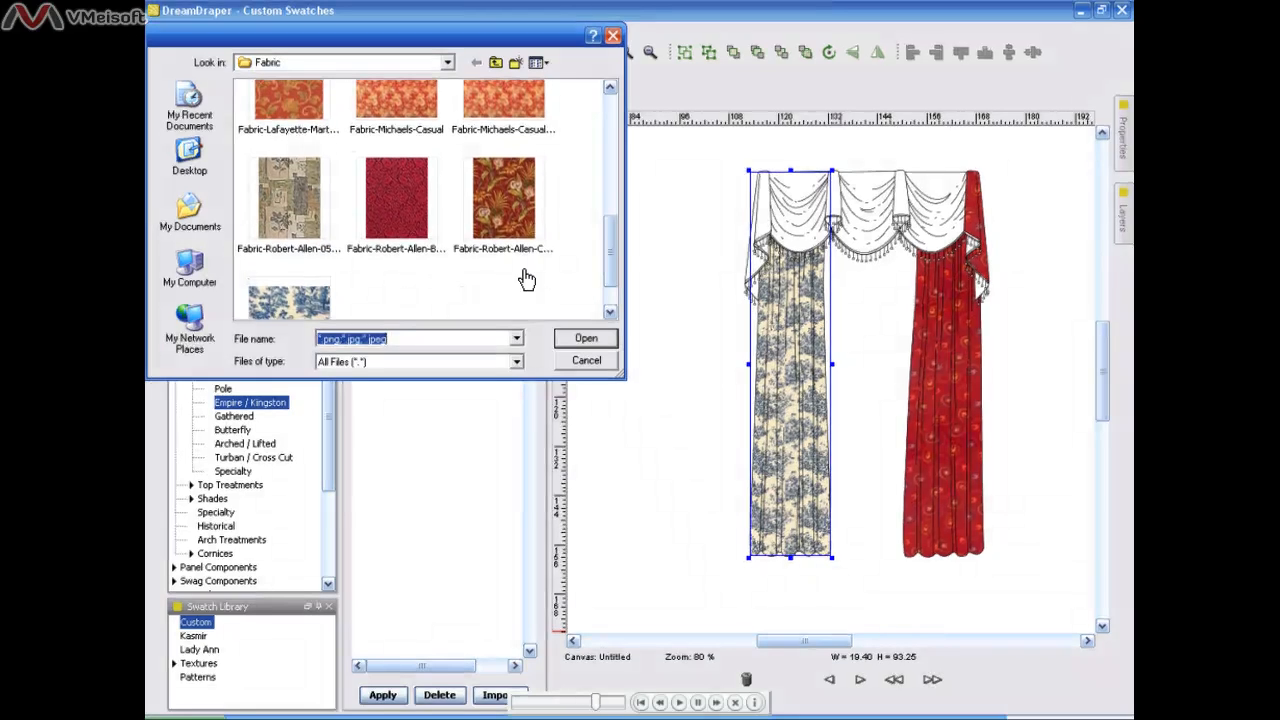
double_click(397, 229)
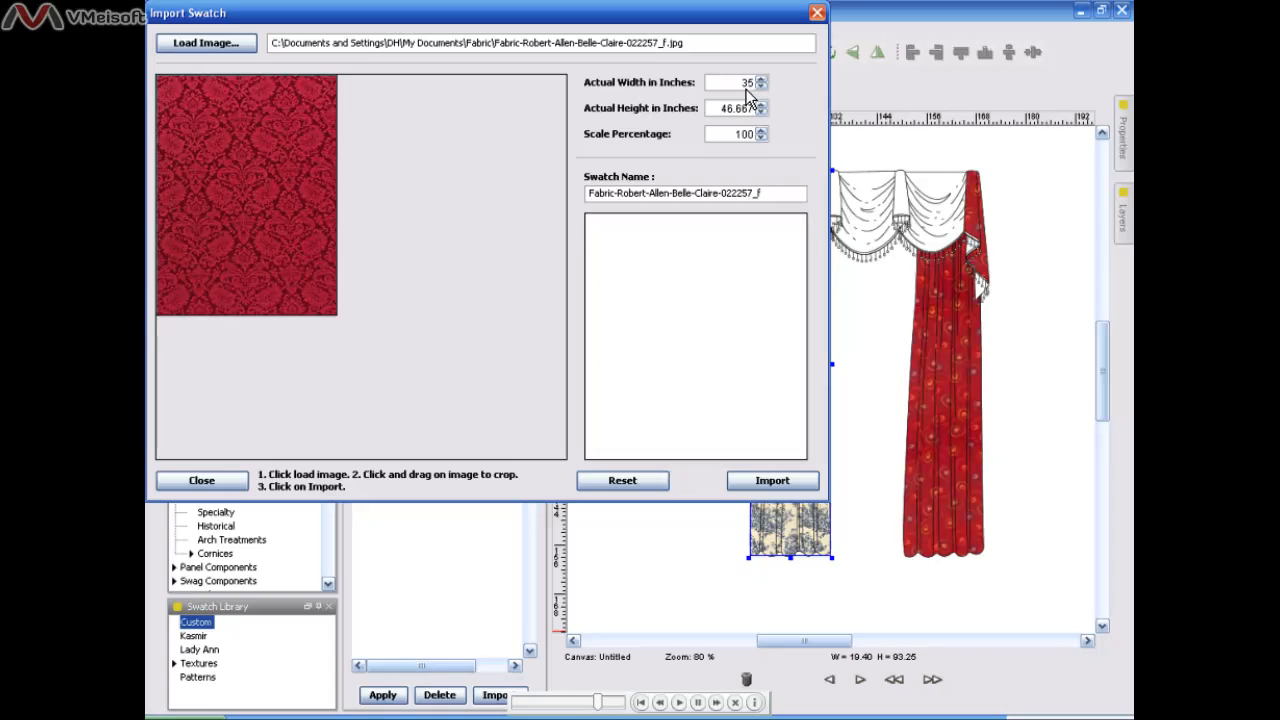
Step: Set the Robert Allen swatch's actual width to 27 inches and import it into the custom swatches
double_click(752, 86)
text(27)
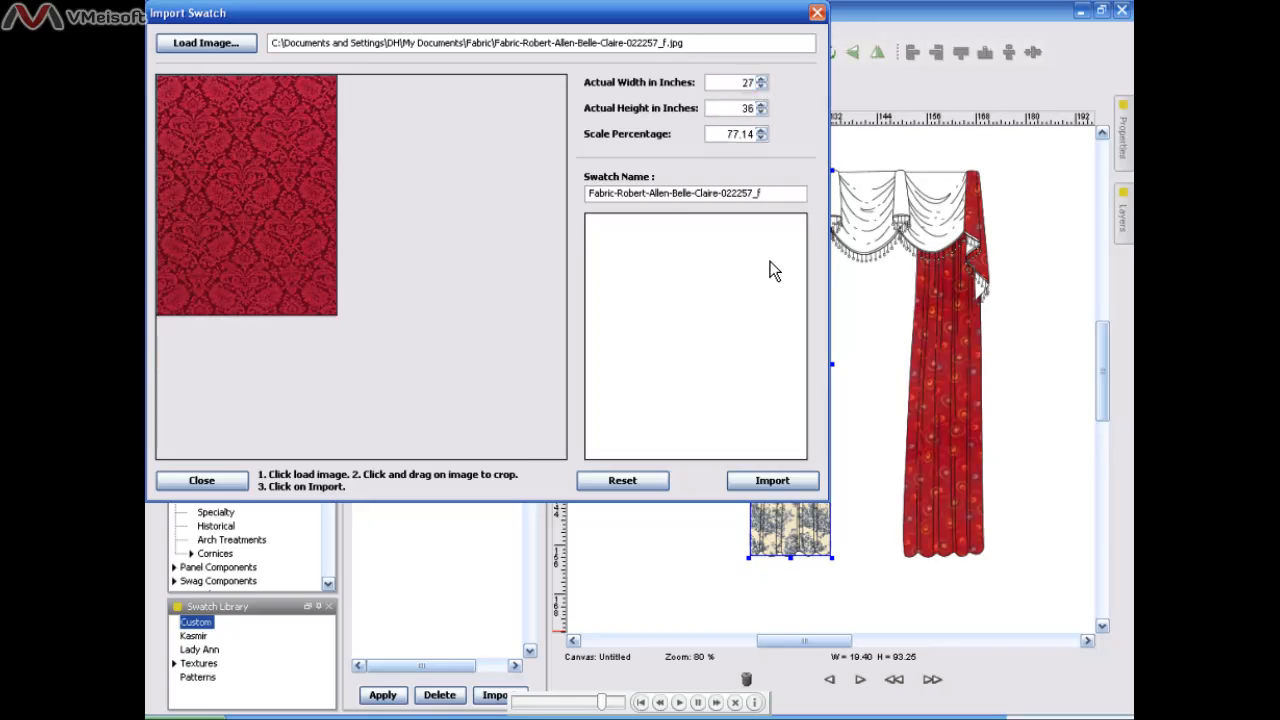
click(772, 481)
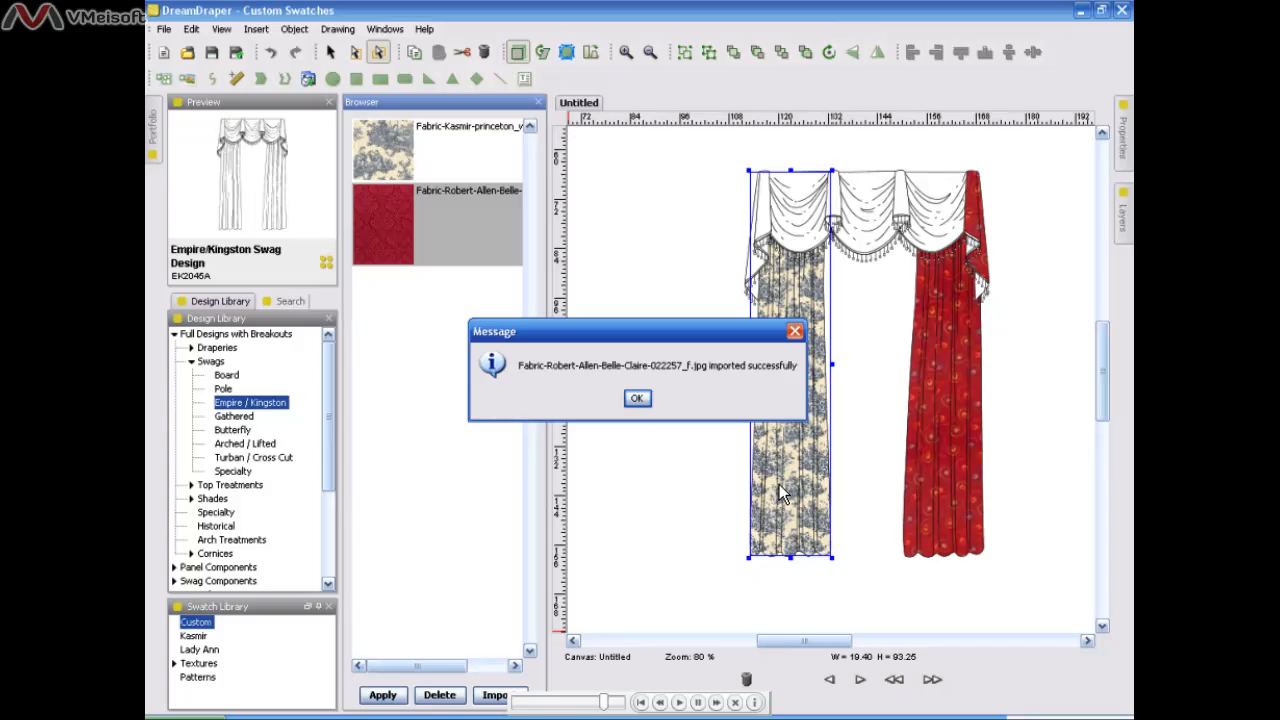
key(Return)
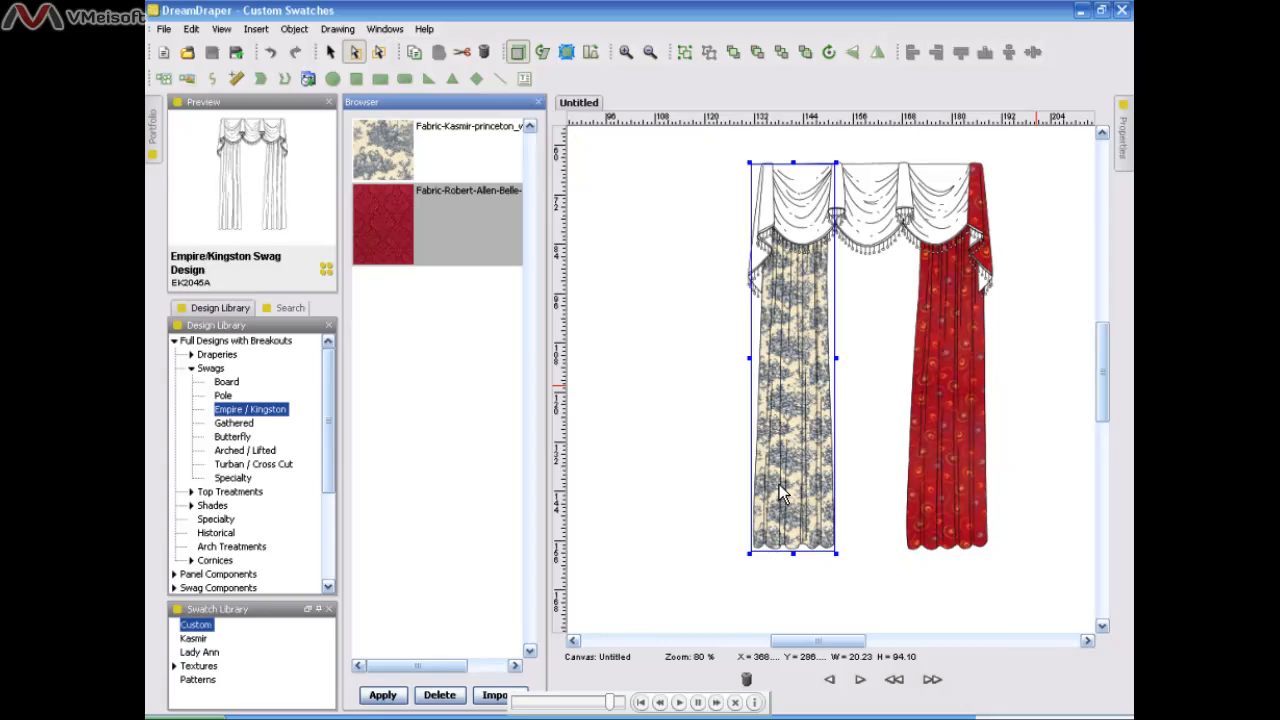
Step: Apply the red Fabric-Robert-Allen-Belle-Claire swatch to both drapery panels and the right side cascade of the swag
shift+click(988, 465)
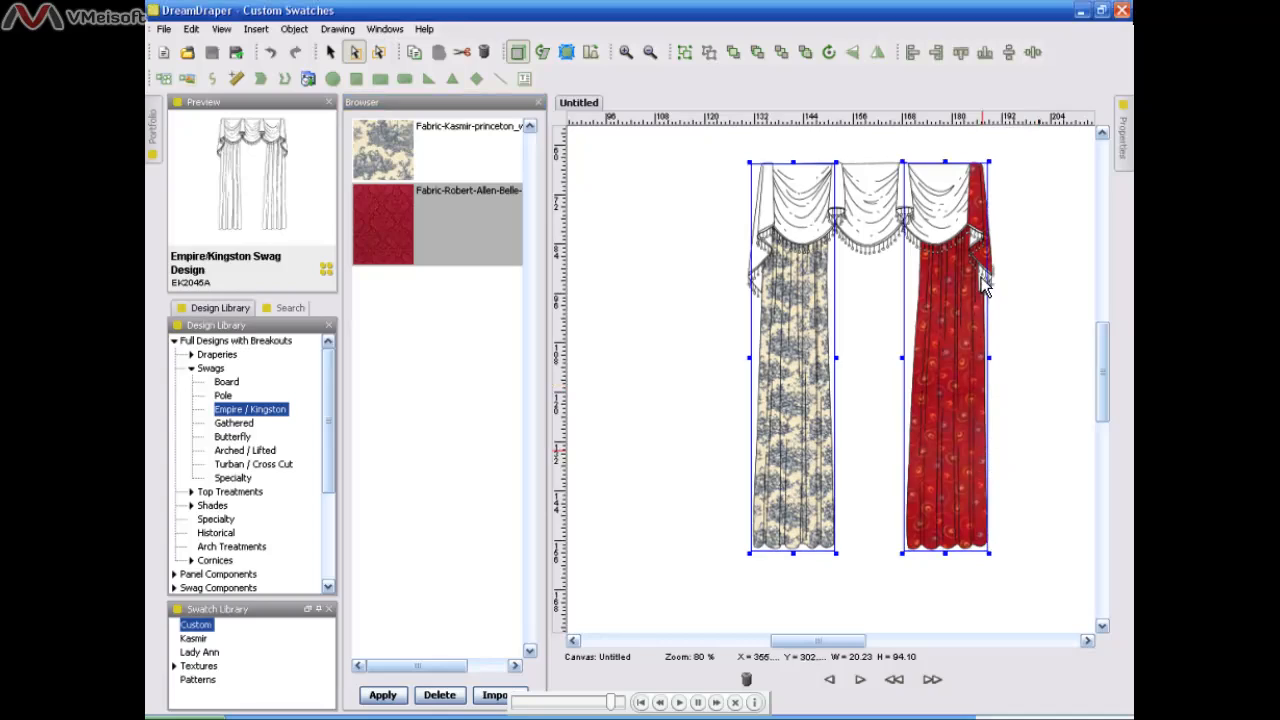
shift+click(985, 222)
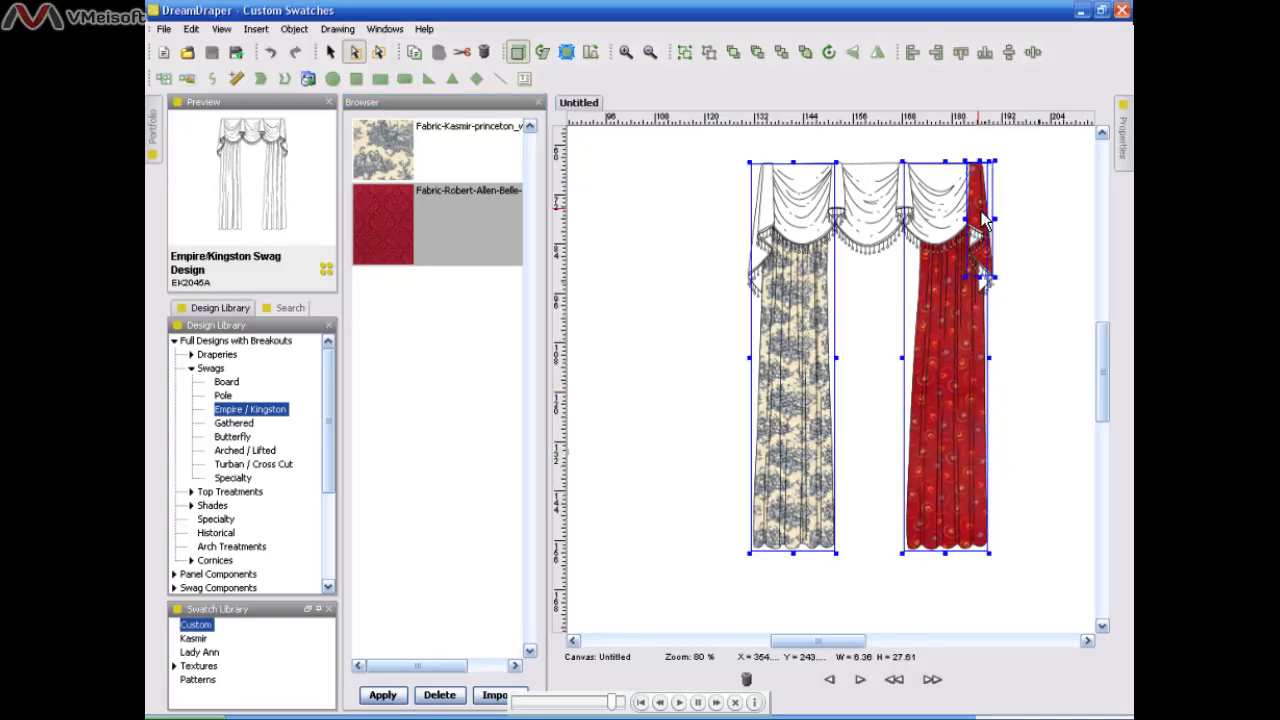
click(414, 229)
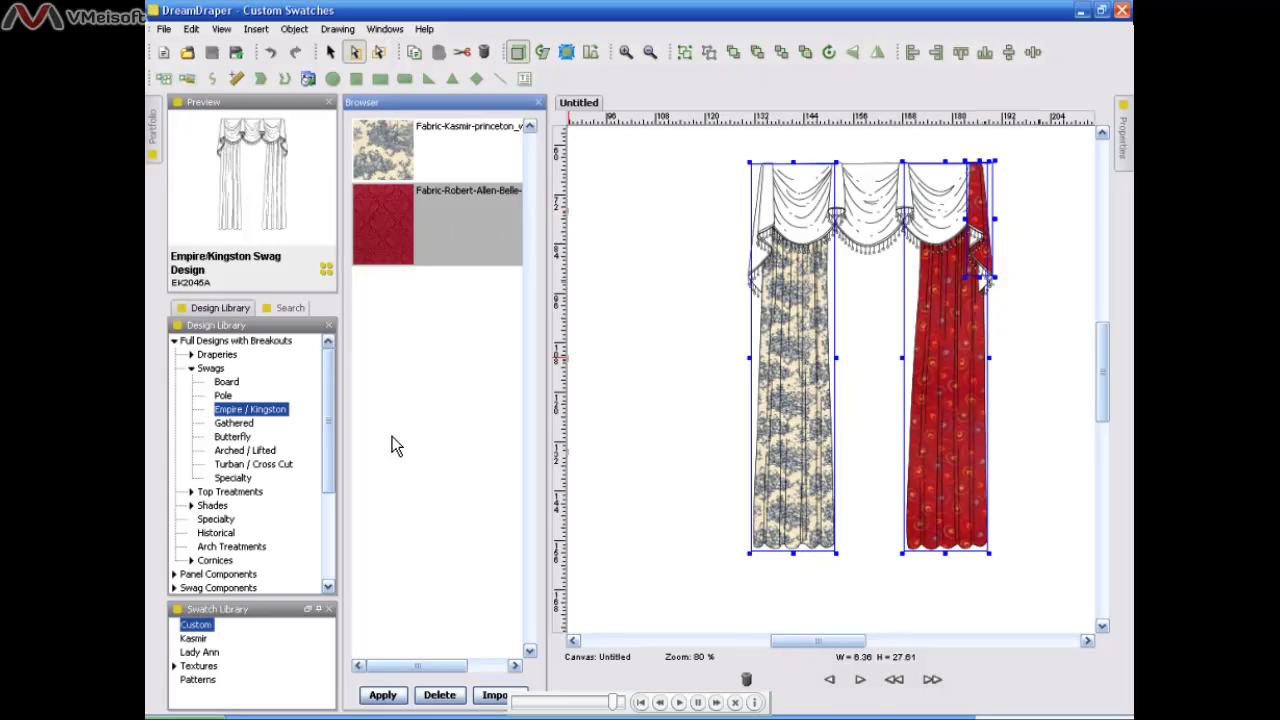
click(384, 696)
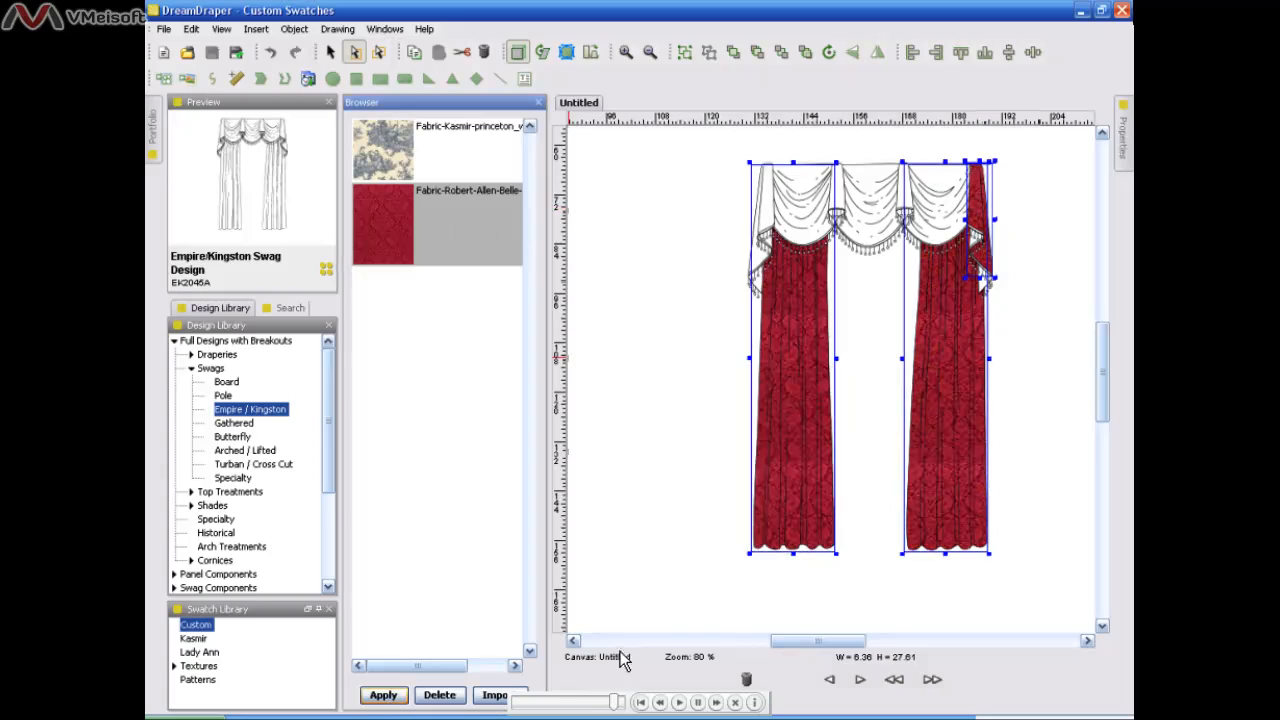
click(652, 590)
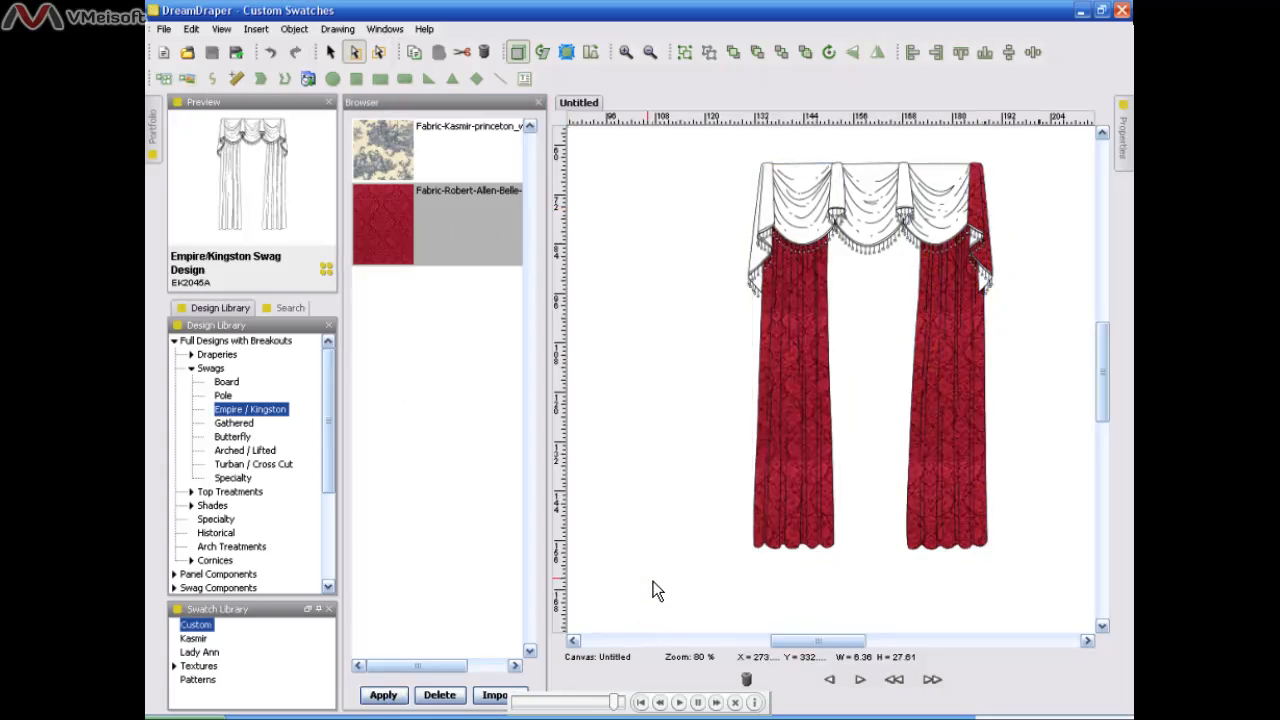